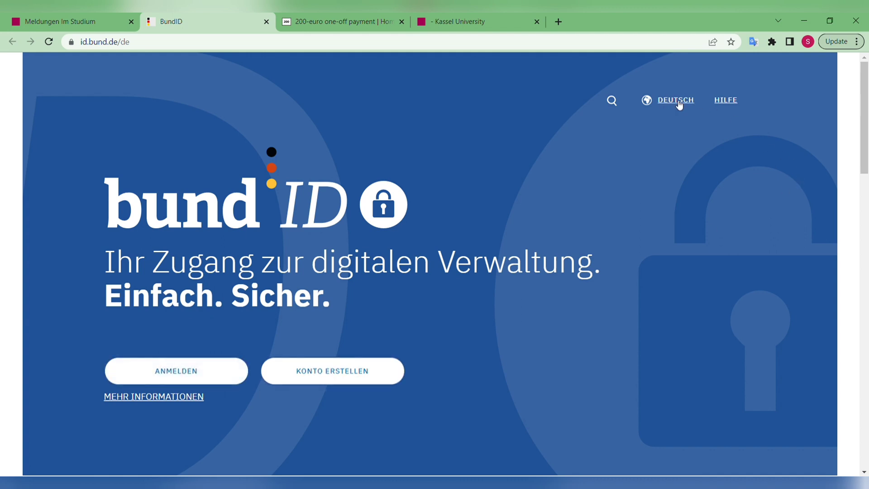
Switch the BundID site language to English and start creating a new account.
{"action": "left_click", "coordinate": [678, 105]}
{"action": "left_click", "coordinate": [727, 141]}
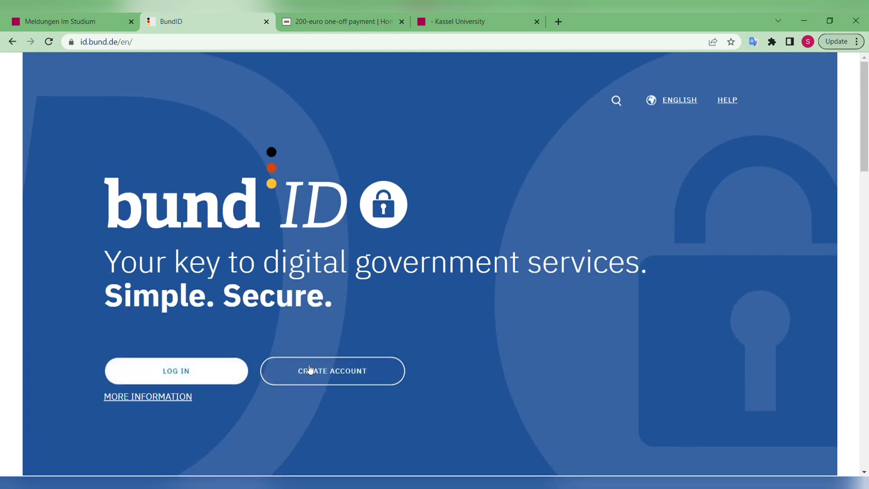
{"action": "left_click", "coordinate": [307, 370]}
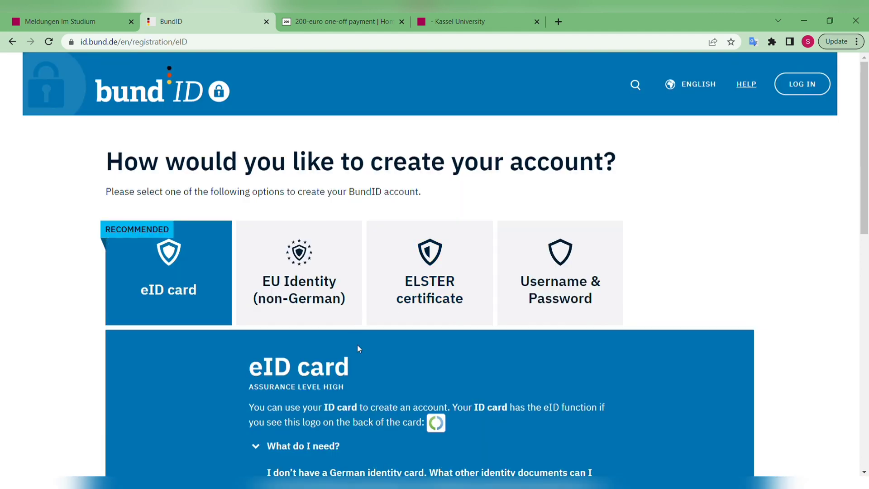
{"action": "scroll", "coordinate": [437, 330], "scroll_direction": "down", "scroll_amount": 1}
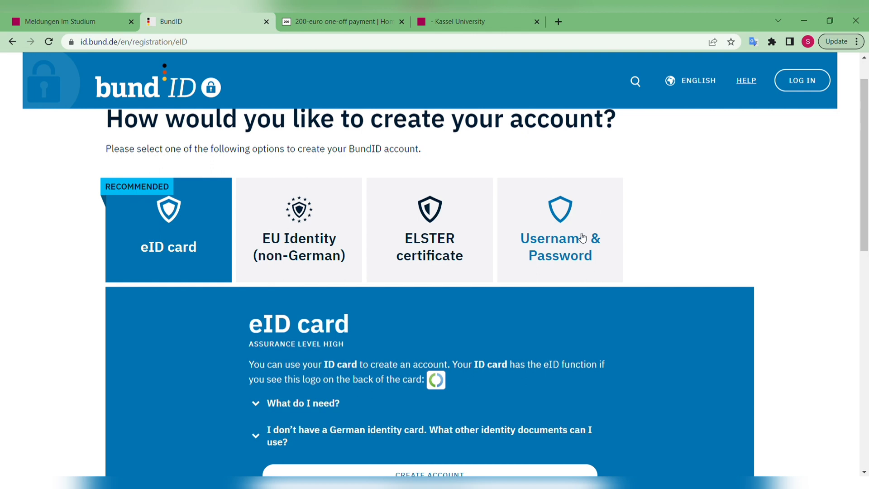
Pick Username & Password registration, consent to data processing, and open the personal-data form.
{"action": "left_click", "coordinate": [583, 238]}
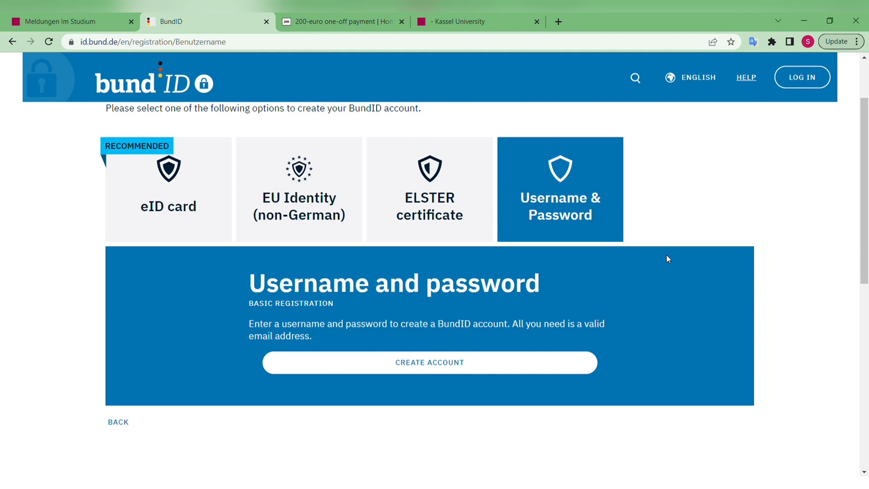
{"action": "left_click", "coordinate": [511, 368]}
{"action": "left_click", "coordinate": [264, 202]}
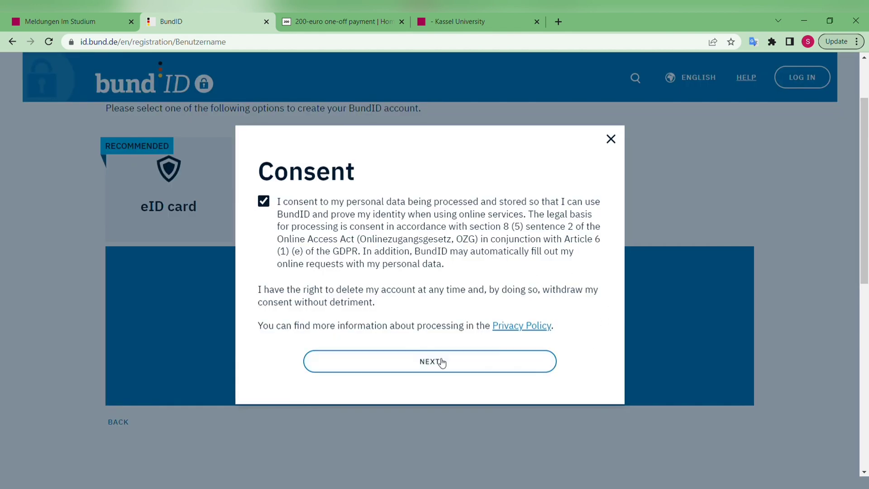
{"action": "left_click", "coordinate": [441, 362]}
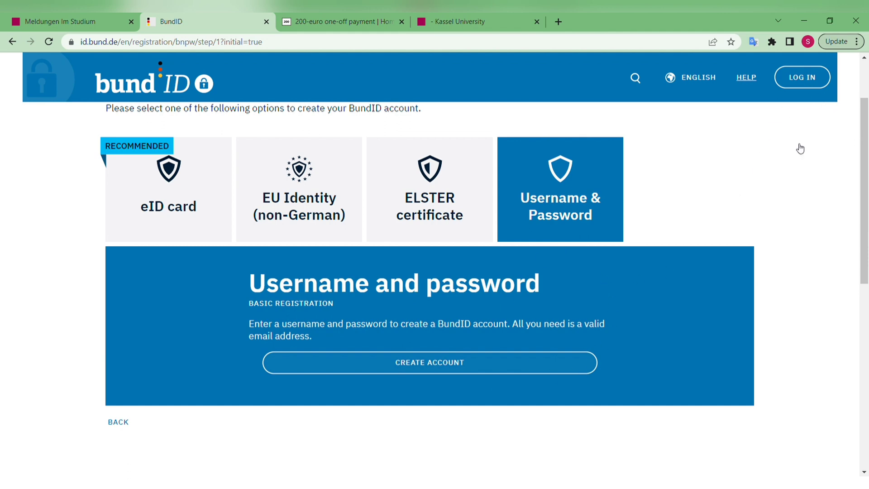
{"action": "left_click", "coordinate": [492, 360]}
Scroll through the registration's personal data and address form.
{"action": "scroll", "coordinate": [492, 360], "scroll_direction": "down", "scroll_amount": 2}
{"action": "scroll", "coordinate": [492, 360], "scroll_direction": "up", "scroll_amount": 1}
{"action": "scroll", "coordinate": [490, 358], "scroll_direction": "down", "scroll_amount": 1}
{"action": "scroll", "coordinate": [490, 359], "scroll_direction": "down", "scroll_amount": 6}
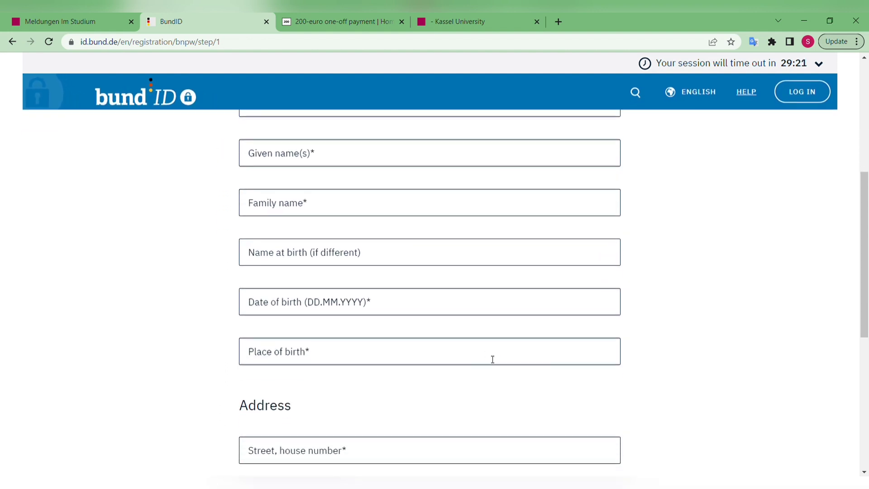
{"action": "scroll", "coordinate": [493, 360], "scroll_direction": "down", "scroll_amount": 1}
{"action": "scroll", "coordinate": [493, 359], "scroll_direction": "up", "scroll_amount": 8}
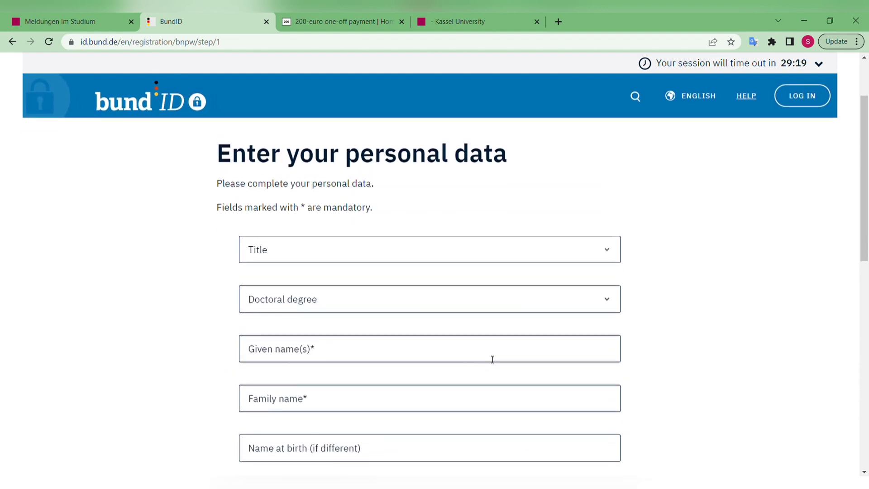
{"action": "scroll", "coordinate": [299, 319], "scroll_direction": "down", "scroll_amount": 2}
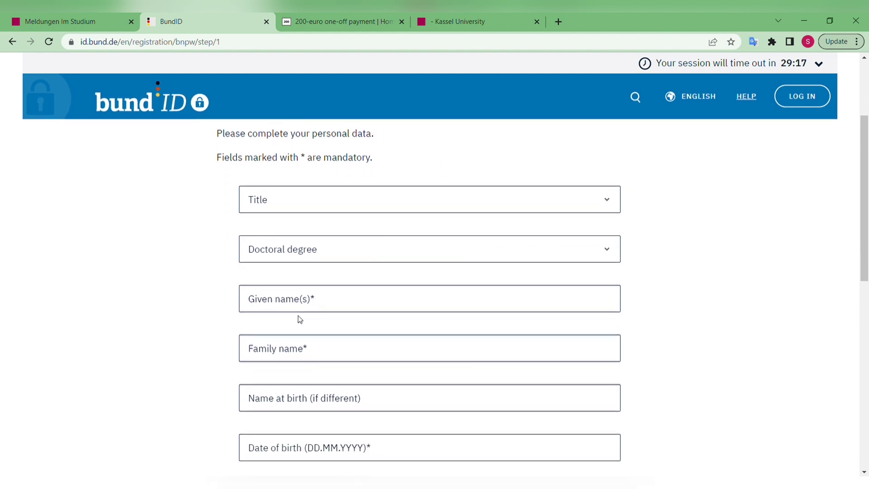
{"action": "scroll", "coordinate": [299, 319], "scroll_direction": "down", "scroll_amount": 5}
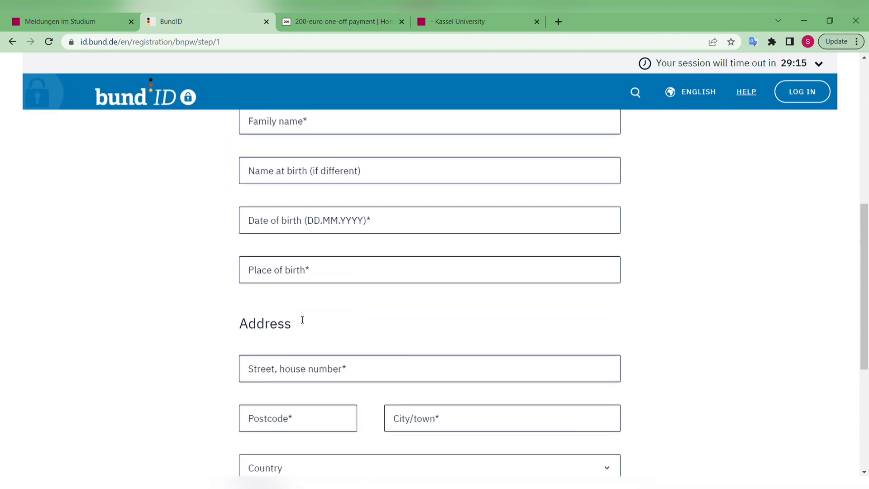
{"action": "scroll", "coordinate": [299, 319], "scroll_direction": "down", "scroll_amount": 2}
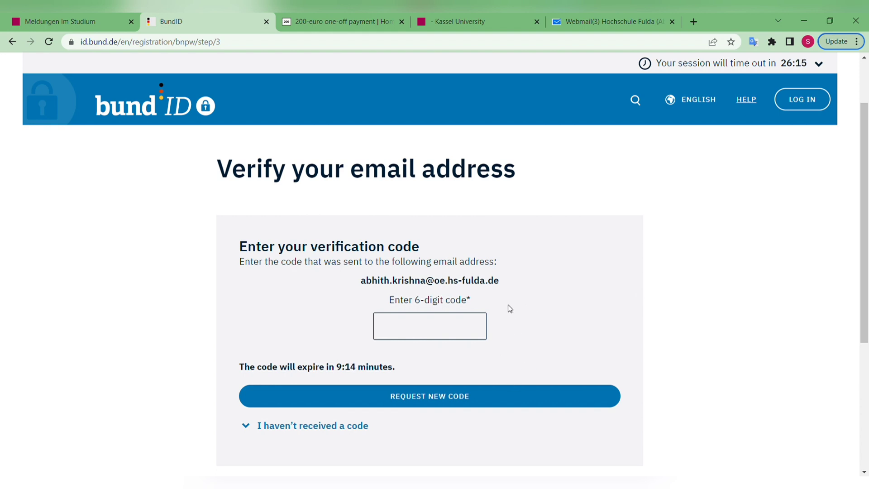
Paste the emailed 6-digit code into the verification field and continue.
{"action": "left_click", "coordinate": [438, 336]}
{"action": "key", "text": "ctrl+v"}
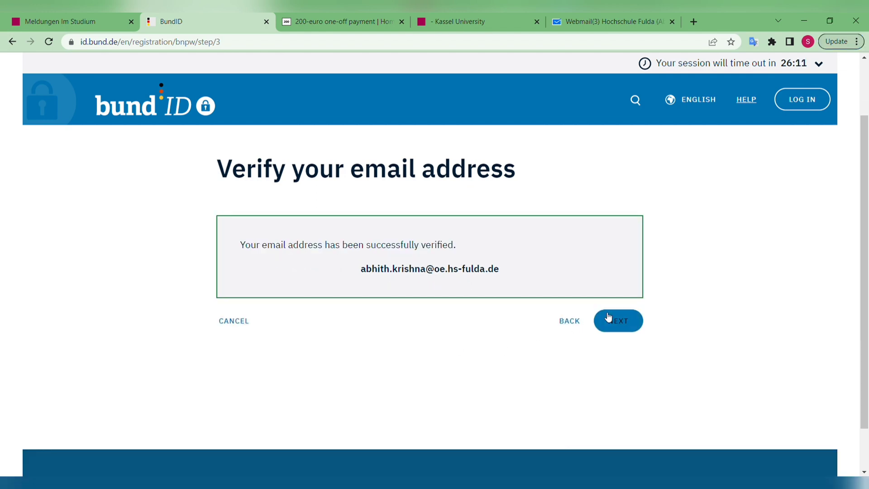
{"action": "left_click", "coordinate": [624, 321]}
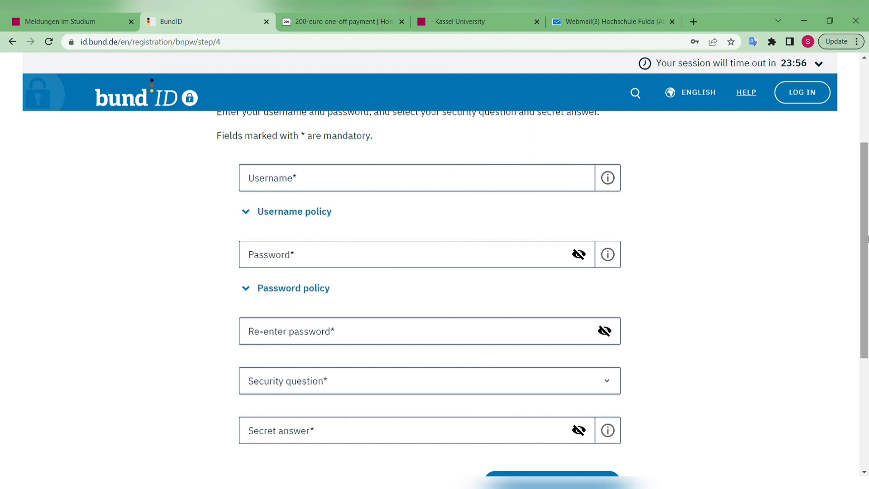
Scroll through the account details form with username, password and security question fields.
{"action": "scroll", "coordinate": [846, 314], "scroll_direction": "up", "scroll_amount": 3}
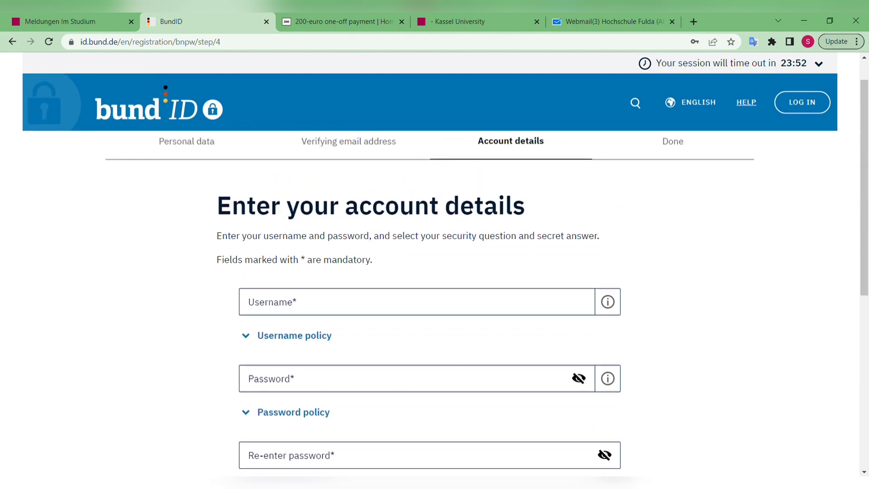
{"action": "scroll", "coordinate": [319, 353], "scroll_direction": "down", "scroll_amount": 2}
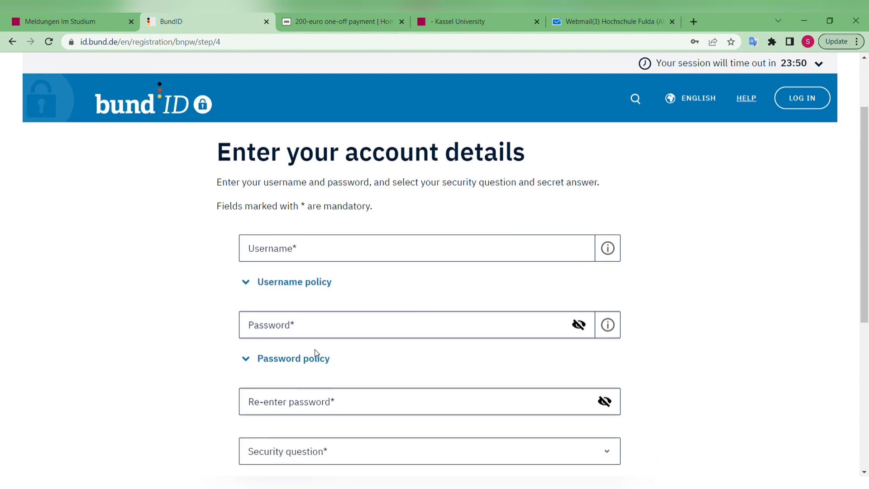
{"action": "scroll", "coordinate": [316, 352], "scroll_direction": "down", "scroll_amount": 2}
{"action": "scroll", "coordinate": [319, 353], "scroll_direction": "down", "scroll_amount": 2}
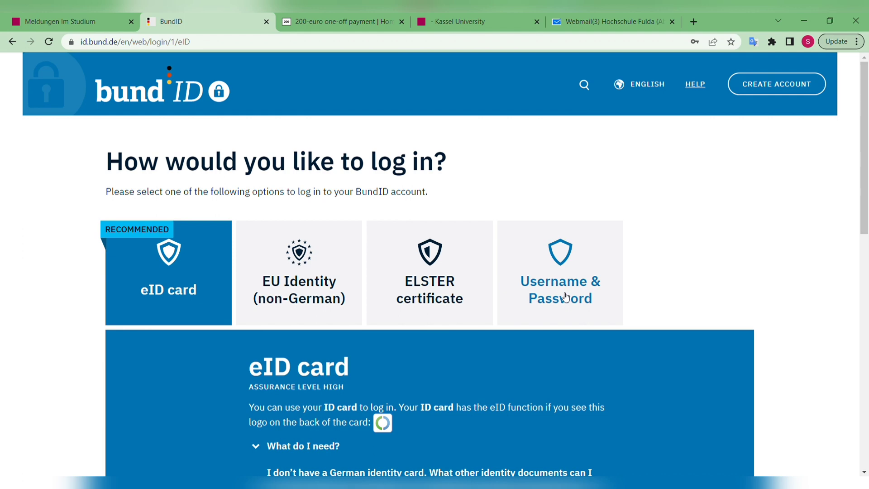
Log in to BundID with username and password and reach the Inbox.
{"action": "left_click", "coordinate": [564, 294]}
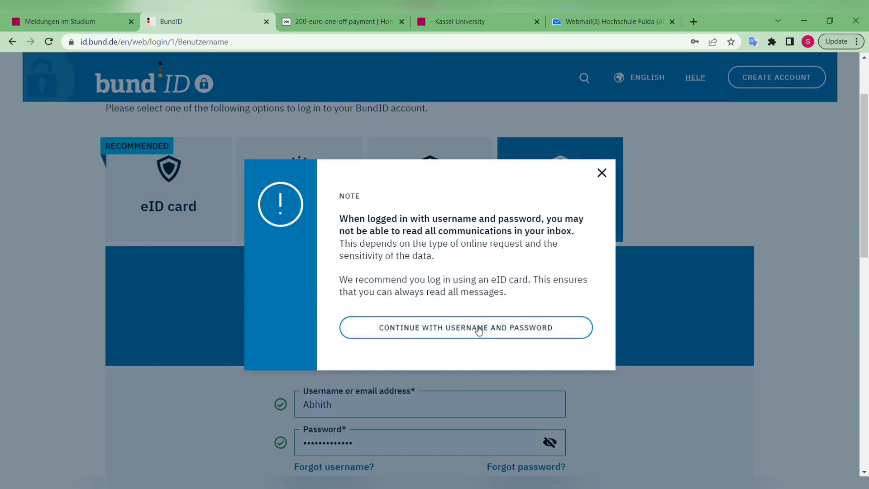
{"action": "left_click", "coordinate": [479, 331]}
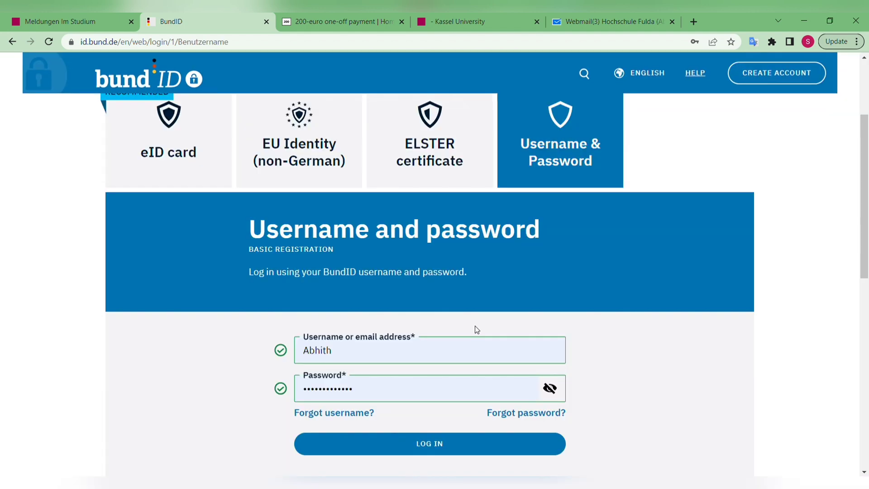
{"action": "left_click", "coordinate": [375, 441]}
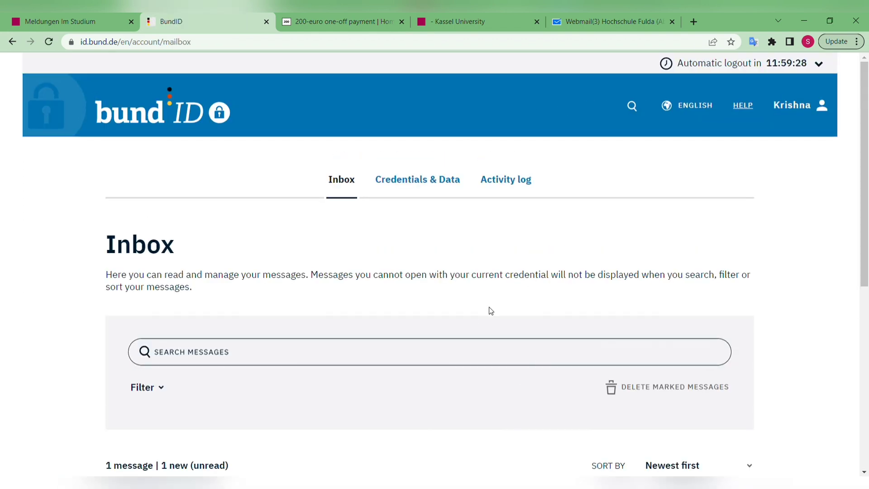
{"action": "scroll", "coordinate": [490, 310], "scroll_direction": "down", "scroll_amount": 5}
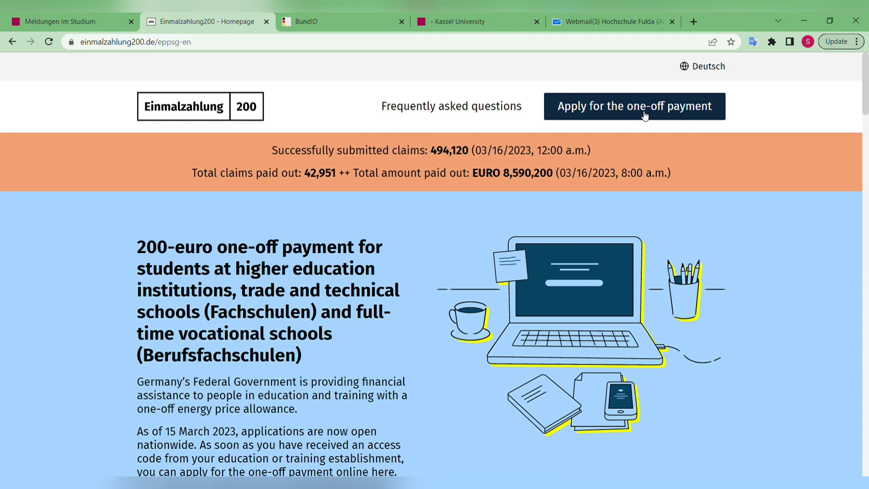
Start the one-off payment application and go to the Access code field.
{"action": "left_click", "coordinate": [644, 116]}
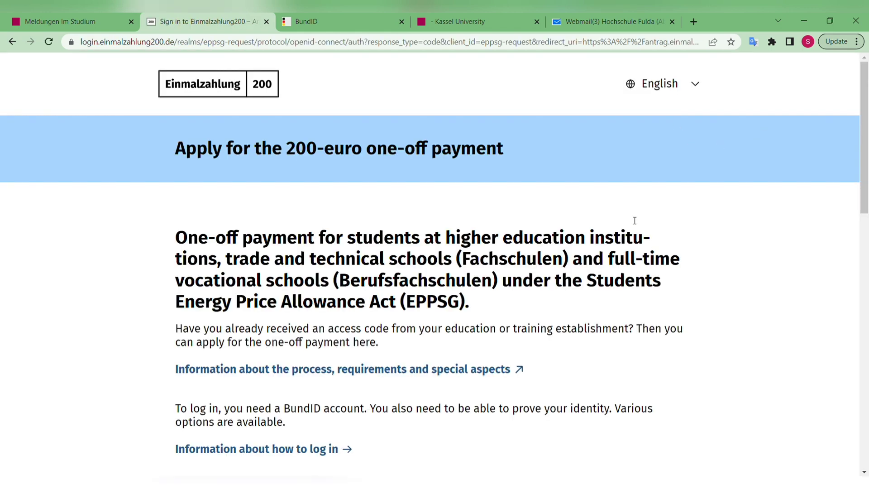
{"action": "scroll", "coordinate": [327, 300], "scroll_direction": "down", "scroll_amount": 8}
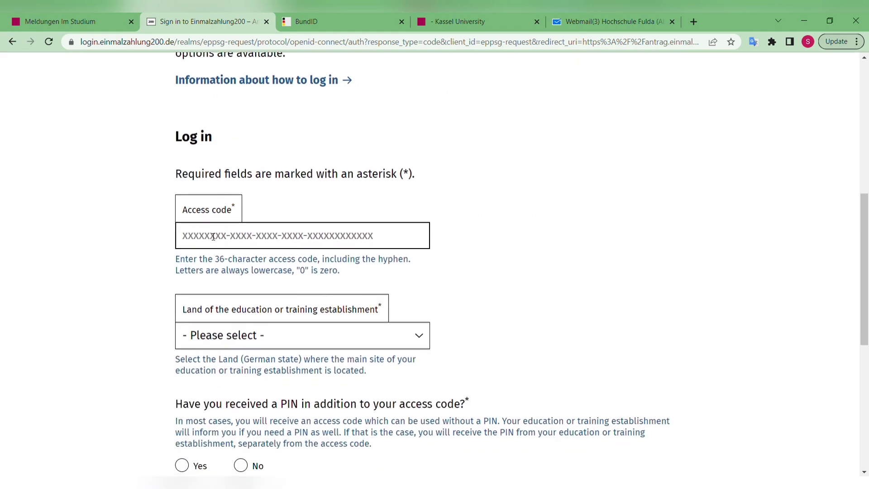
{"action": "left_click", "coordinate": [213, 236]}
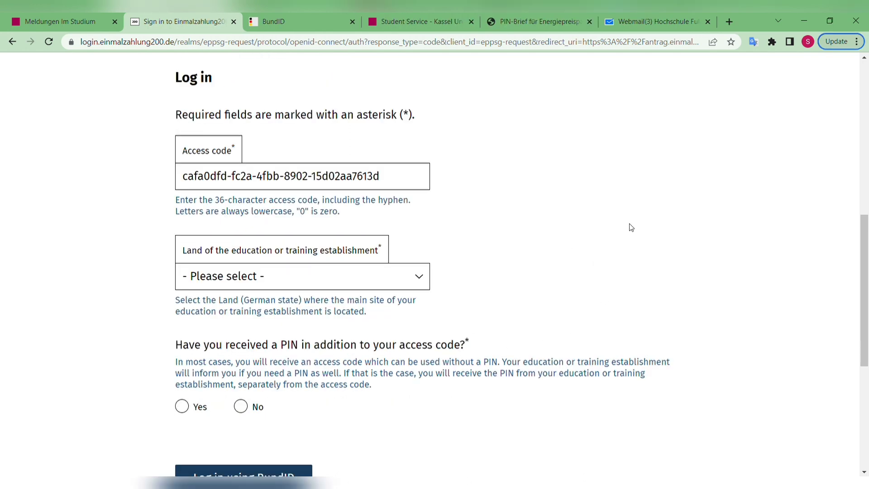
Set Land to Hessen, answer Yes to PIN received, paste the PIN, and log in via BundID.
{"action": "left_click", "coordinate": [392, 280]}
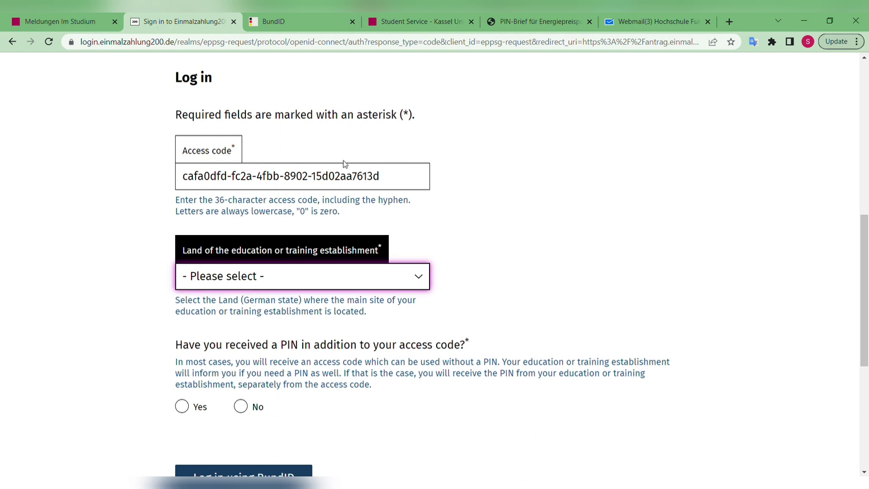
{"action": "type", "text": "hessen"}
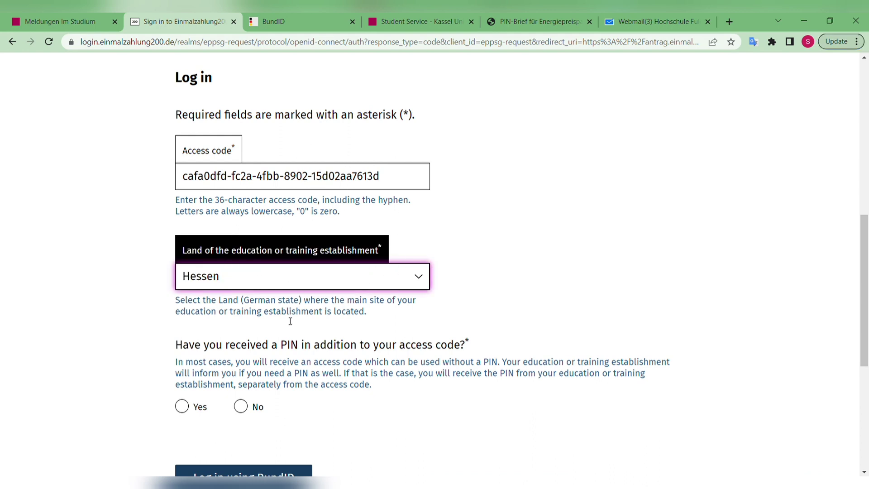
{"action": "scroll", "coordinate": [273, 322], "scroll_direction": "down", "scroll_amount": 2}
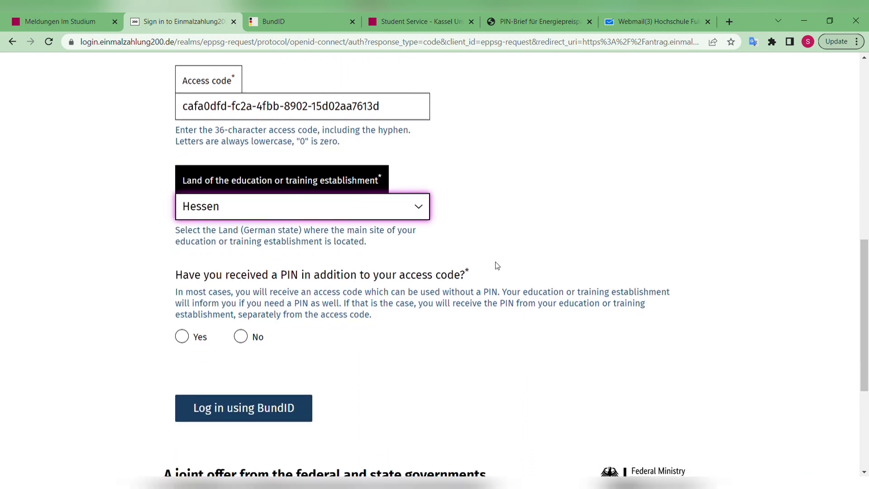
{"action": "left_click", "coordinate": [188, 347]}
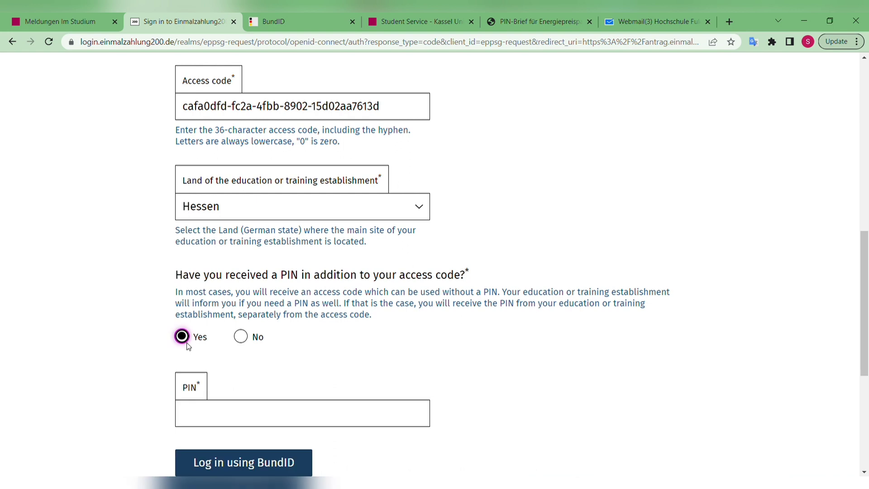
{"action": "left_click", "coordinate": [212, 409]}
{"action": "scroll", "coordinate": [236, 407], "scroll_direction": "down", "scroll_amount": 1}
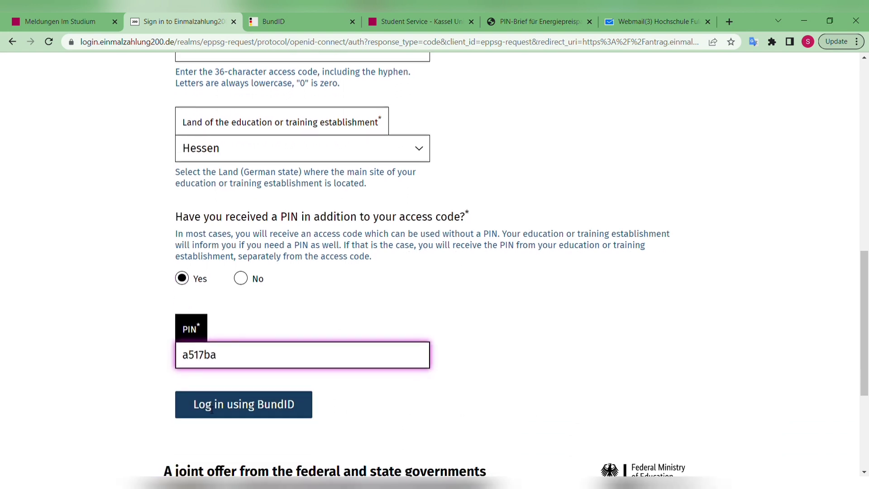
{"action": "left_click", "coordinate": [235, 415]}
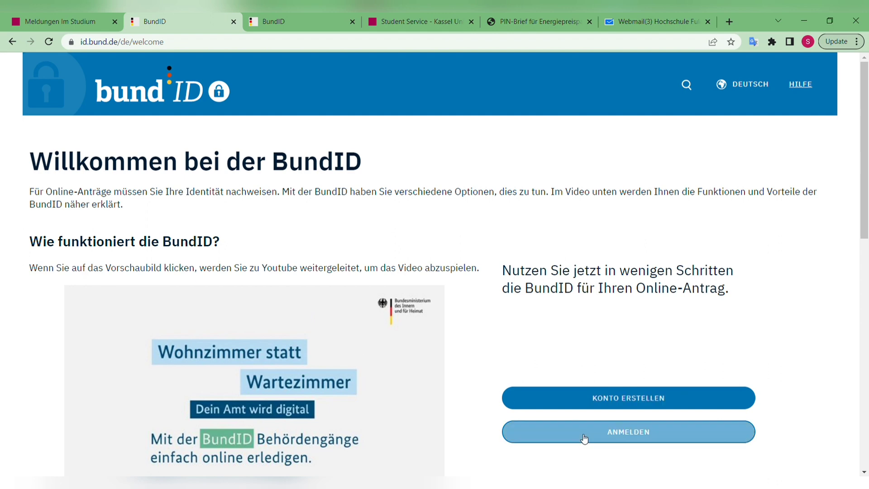
Start account creation and choose the Username & Password account type.
{"action": "scroll", "coordinate": [516, 342], "scroll_direction": "down", "scroll_amount": 2}
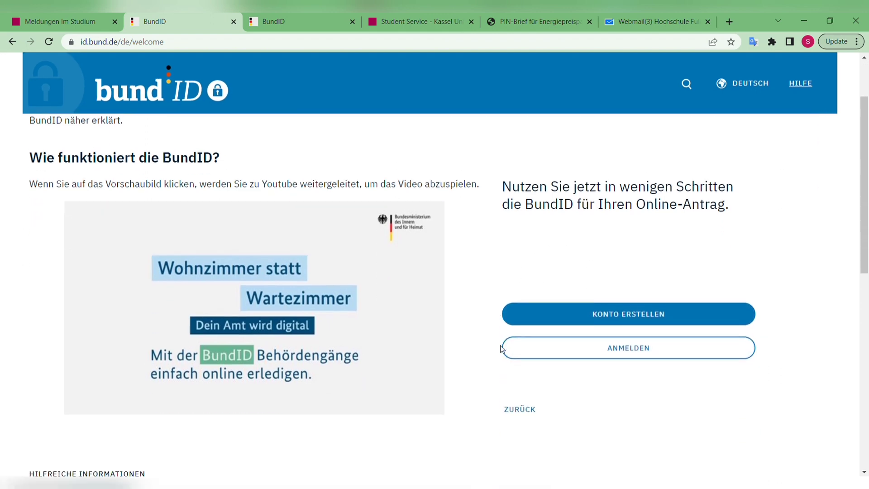
{"action": "left_click", "coordinate": [597, 304]}
{"action": "left_click", "coordinate": [565, 256]}
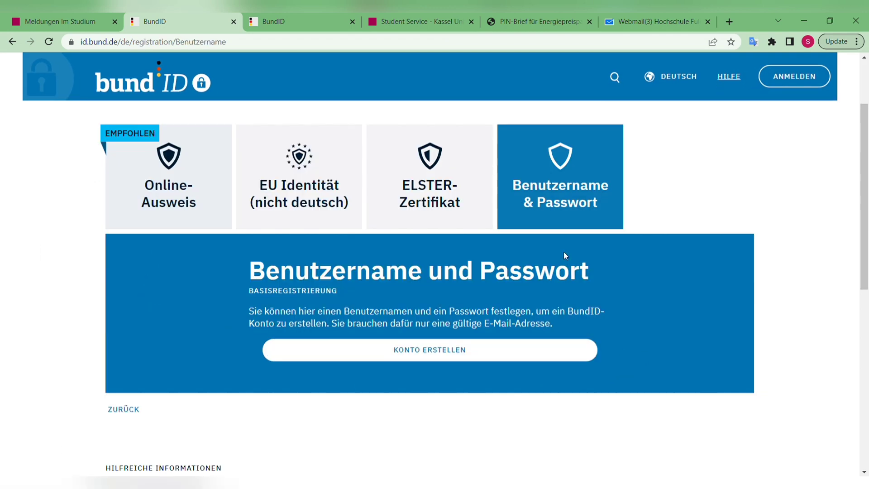
Switch the site language to English and go to the BundID login page.
{"action": "left_click", "coordinate": [681, 78]}
{"action": "left_click", "coordinate": [720, 118]}
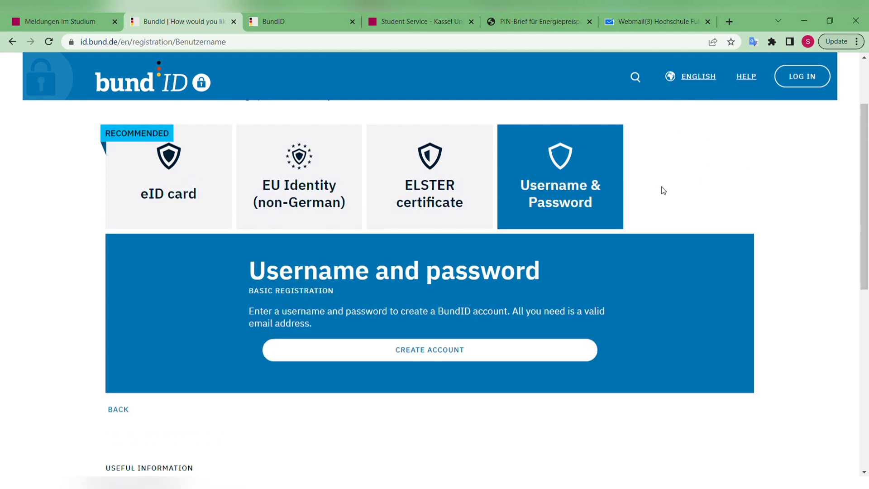
{"action": "left_click", "coordinate": [485, 347]}
{"action": "scroll", "coordinate": [443, 289], "scroll_direction": "down", "scroll_amount": 3}
{"action": "scroll", "coordinate": [442, 289], "scroll_direction": "up", "scroll_amount": 5}
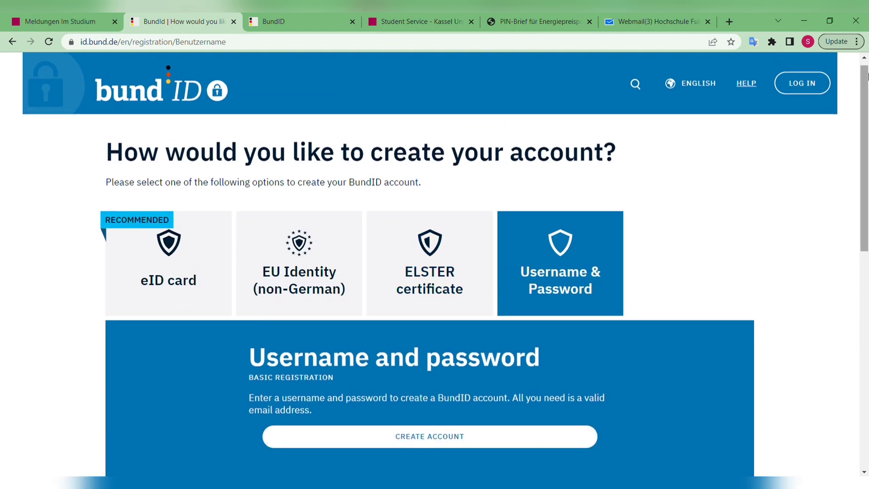
{"action": "left_click", "coordinate": [814, 89]}
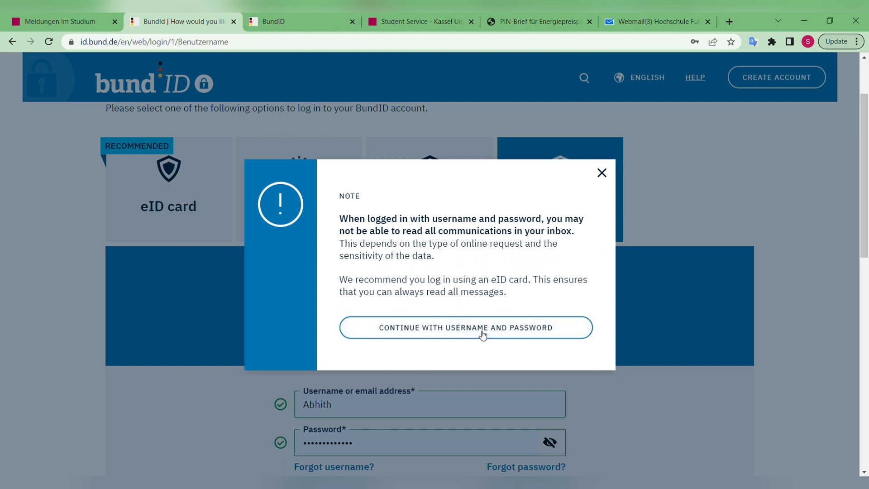
Sign in with the filled-in username and password and return to the application.
{"action": "left_click", "coordinate": [506, 328]}
{"action": "left_click", "coordinate": [451, 442]}
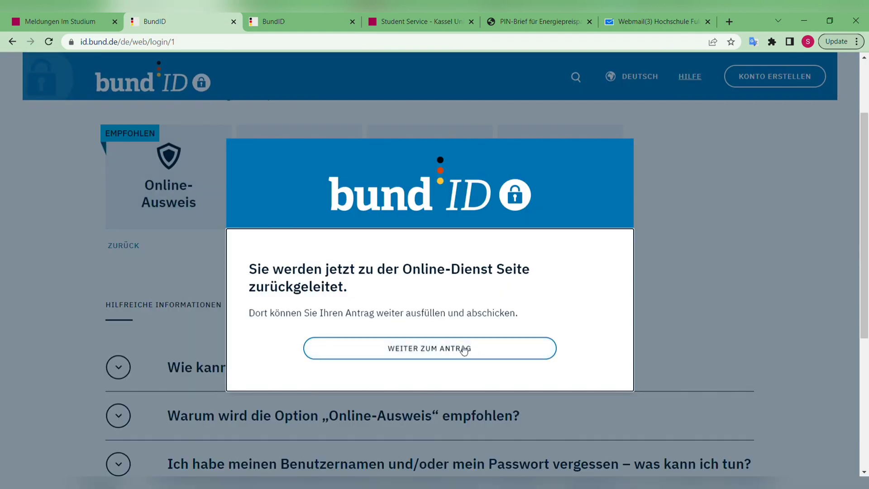
{"action": "left_click", "coordinate": [486, 353]}
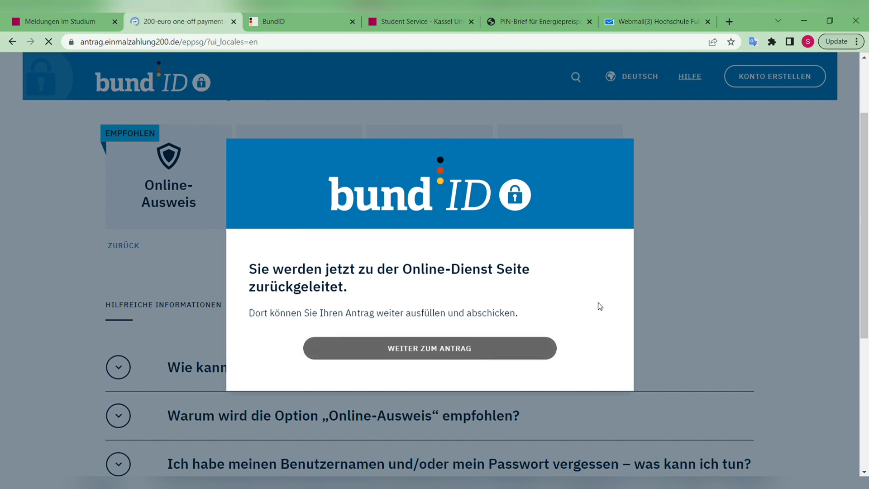
Scroll down the Einmalzahlung200 start page toward the Create application button.
{"action": "scroll", "coordinate": [472, 342], "scroll_direction": "down", "scroll_amount": 4}
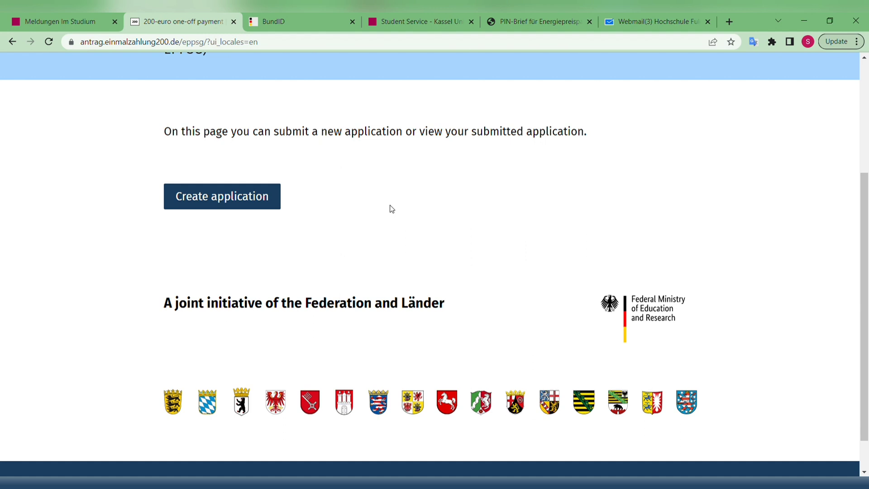
Create a new Einmalzahlung200 application and scroll through the prefilled details to the empty IBAN field.
{"action": "left_click", "coordinate": [262, 200]}
{"action": "scroll", "coordinate": [437, 277], "scroll_direction": "down", "scroll_amount": 5}
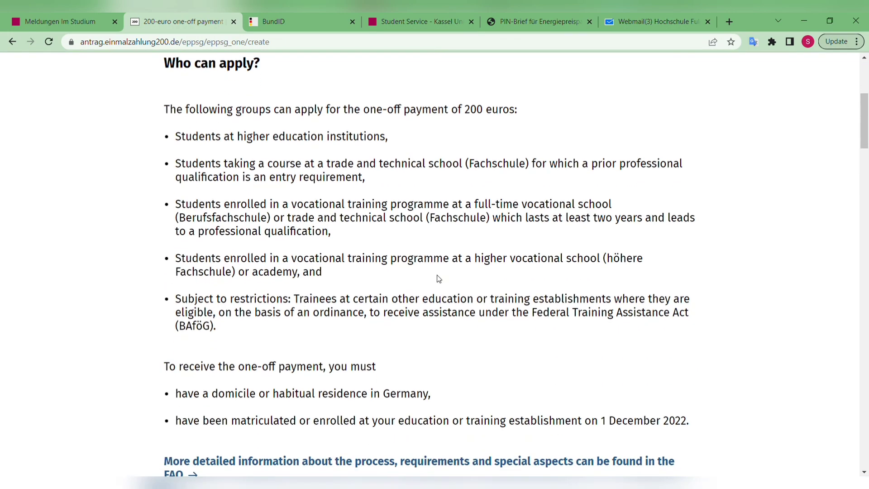
{"action": "scroll", "coordinate": [438, 277], "scroll_direction": "down", "scroll_amount": 8}
{"action": "scroll", "coordinate": [362, 340], "scroll_direction": "down", "scroll_amount": 1}
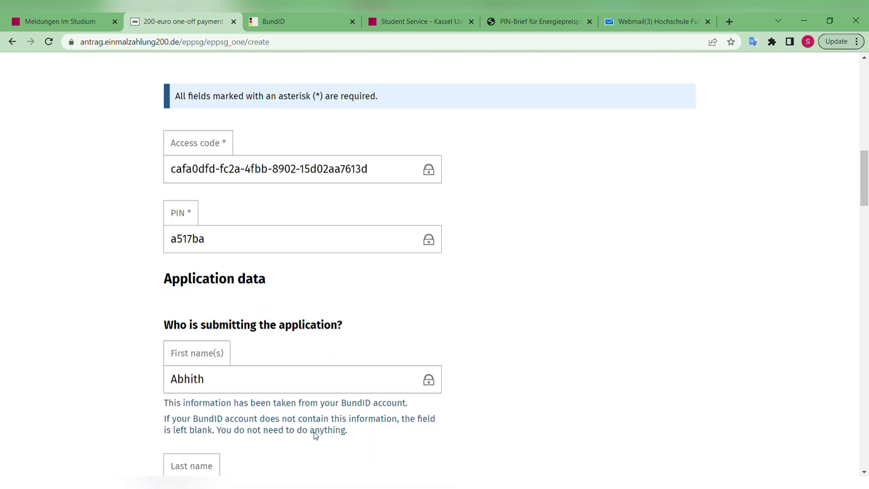
{"action": "scroll", "coordinate": [316, 435], "scroll_direction": "down", "scroll_amount": 3}
{"action": "scroll", "coordinate": [435, 367], "scroll_direction": "down", "scroll_amount": 7}
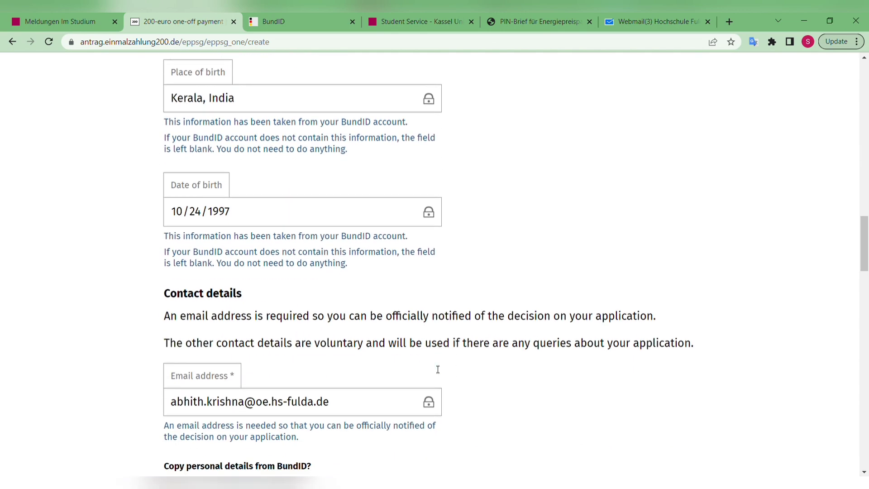
{"action": "scroll", "coordinate": [410, 274], "scroll_direction": "down", "scroll_amount": 8}
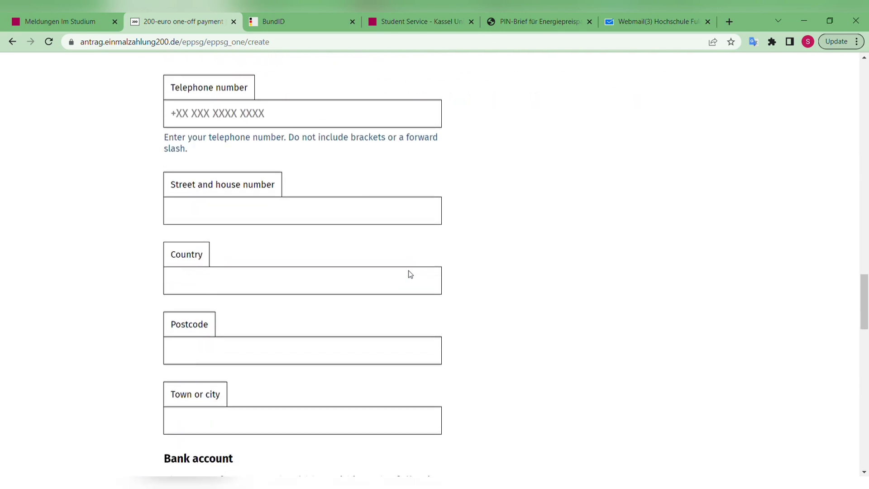
{"action": "scroll", "coordinate": [411, 273], "scroll_direction": "up", "scroll_amount": 2}
{"action": "scroll", "coordinate": [411, 273], "scroll_direction": "down", "scroll_amount": 1}
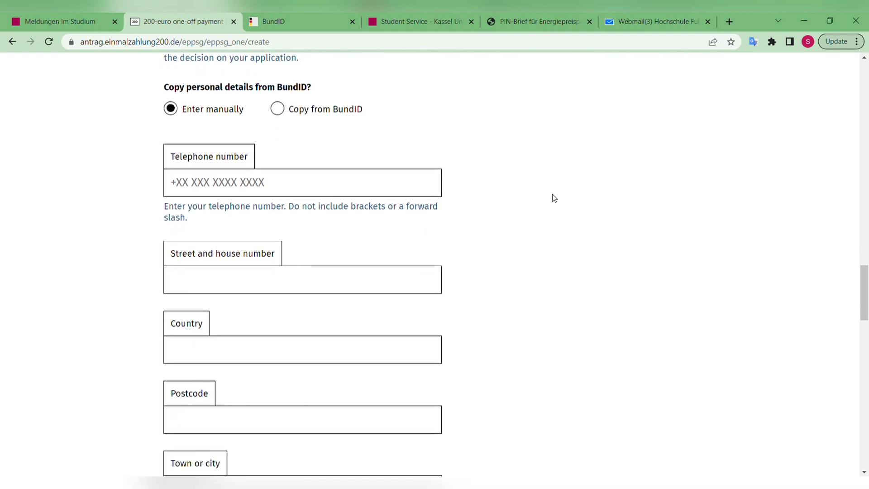
{"action": "scroll", "coordinate": [554, 197], "scroll_direction": "down", "scroll_amount": 1}
{"action": "scroll", "coordinate": [579, 171], "scroll_direction": "down", "scroll_amount": 3}
{"action": "scroll", "coordinate": [580, 172], "scroll_direction": "down", "scroll_amount": 8}
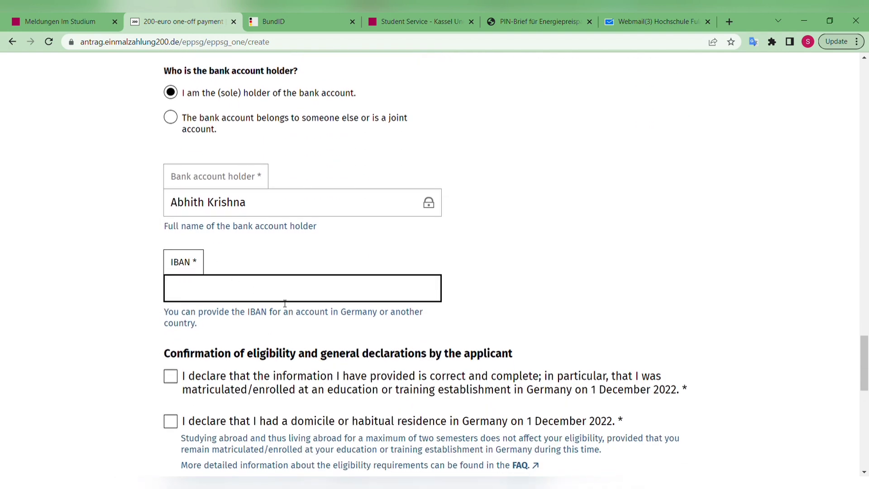
{"action": "scroll", "coordinate": [229, 297], "scroll_direction": "down", "scroll_amount": 4}
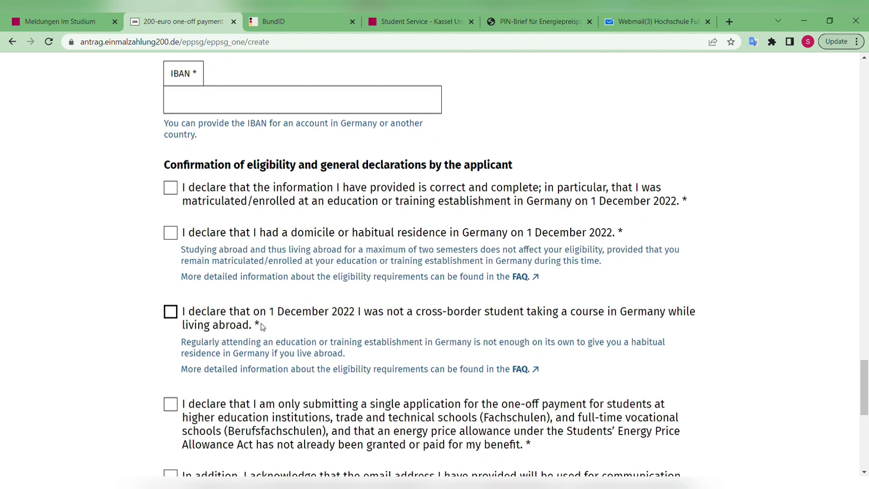
{"action": "scroll", "coordinate": [262, 326], "scroll_direction": "down", "scroll_amount": 3}
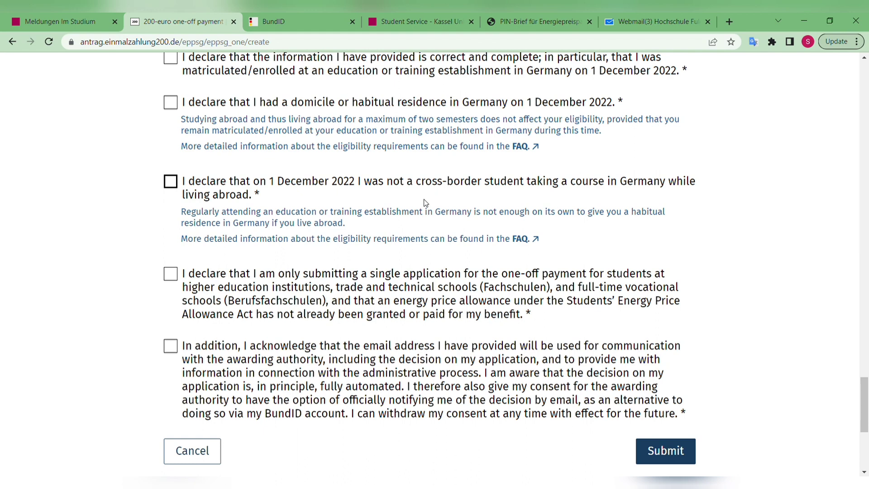
{"action": "scroll", "coordinate": [425, 203], "scroll_direction": "down", "scroll_amount": 2}
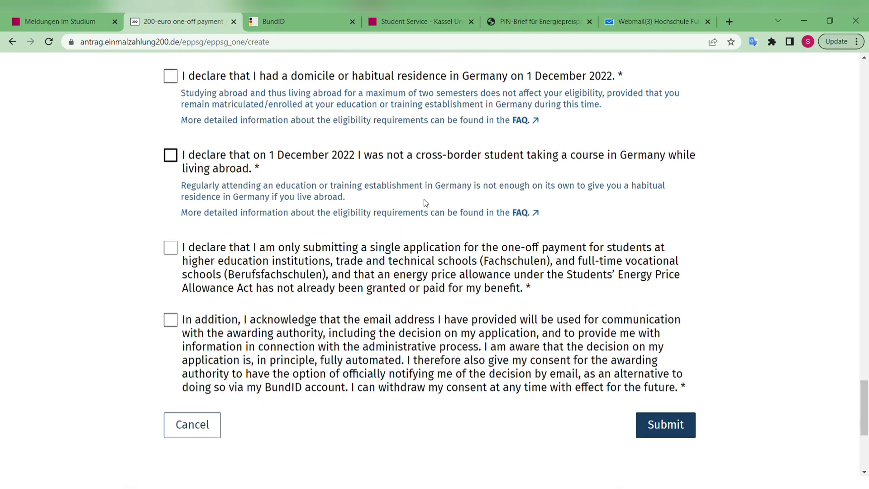